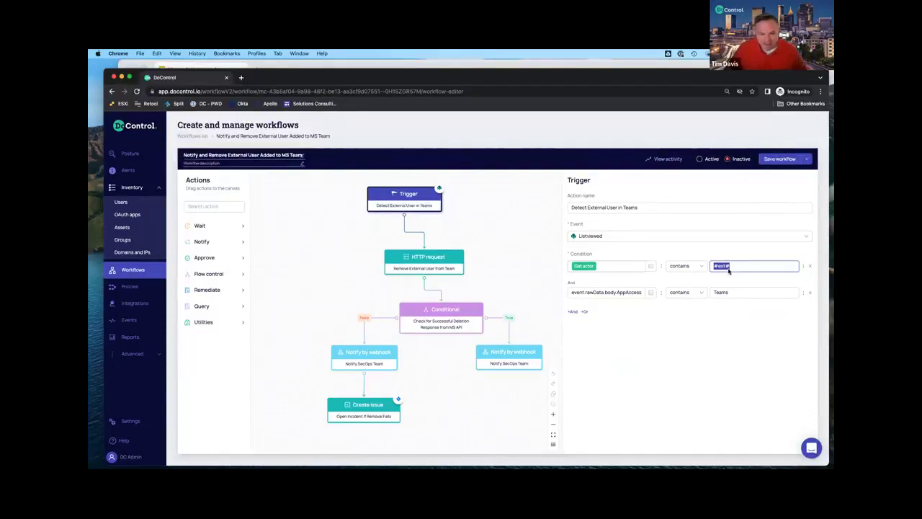
- Review the trigger's Teams condition, the HTTP request that removes the external user, and the check for a successful deletion response
click(717, 293)
double_click(717, 292)
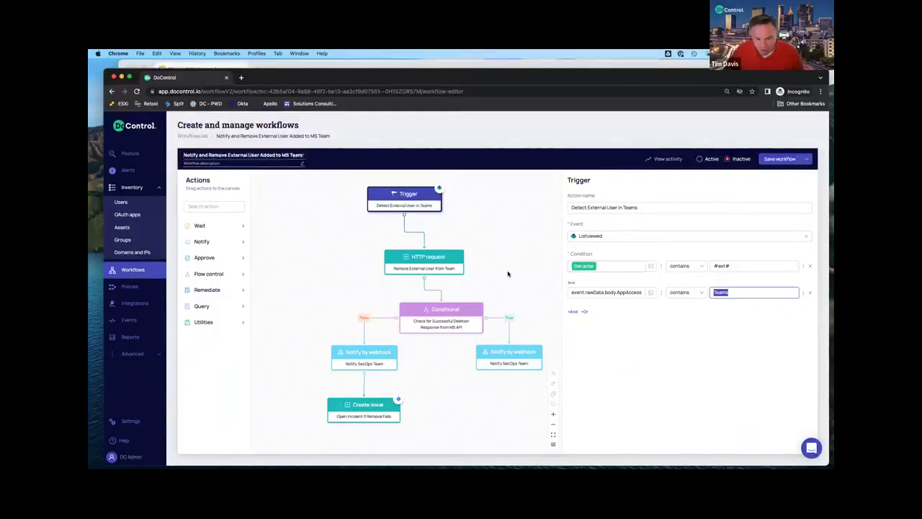
click(436, 260)
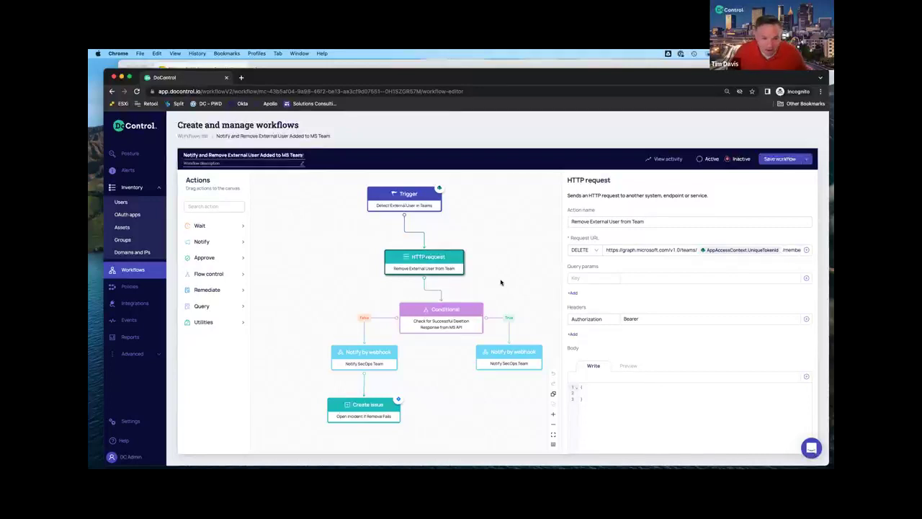
click(449, 309)
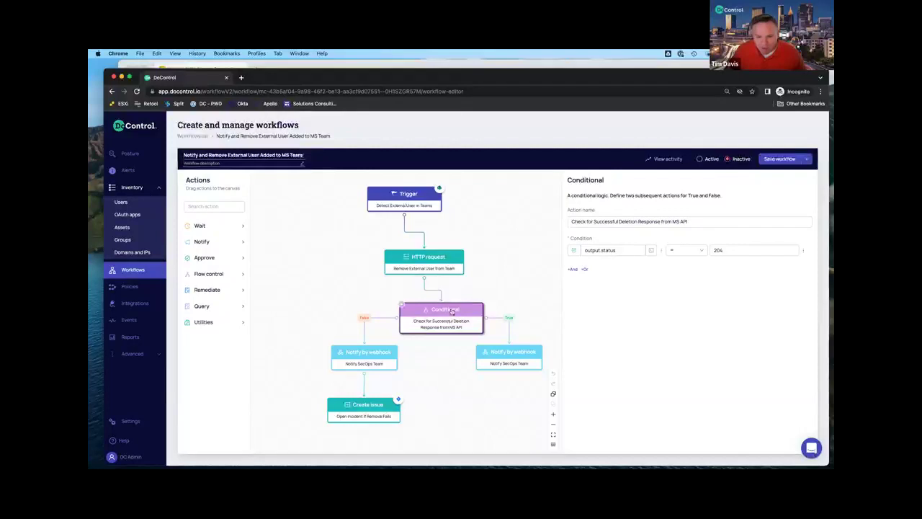
- Set the True-branch SecOps notification's webhook to DCDemo-SecOps and highlight the user-removed sentence in its message preview
click(512, 354)
click(630, 286)
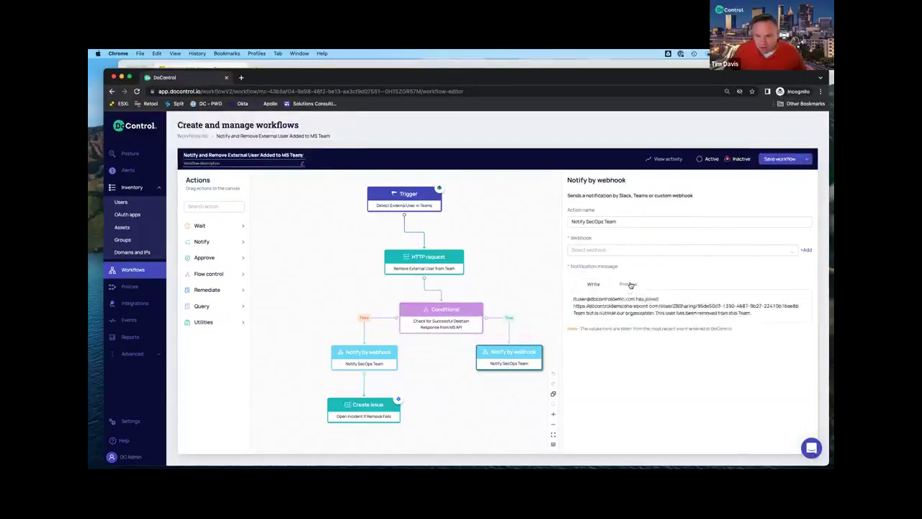
click(607, 250)
click(610, 257)
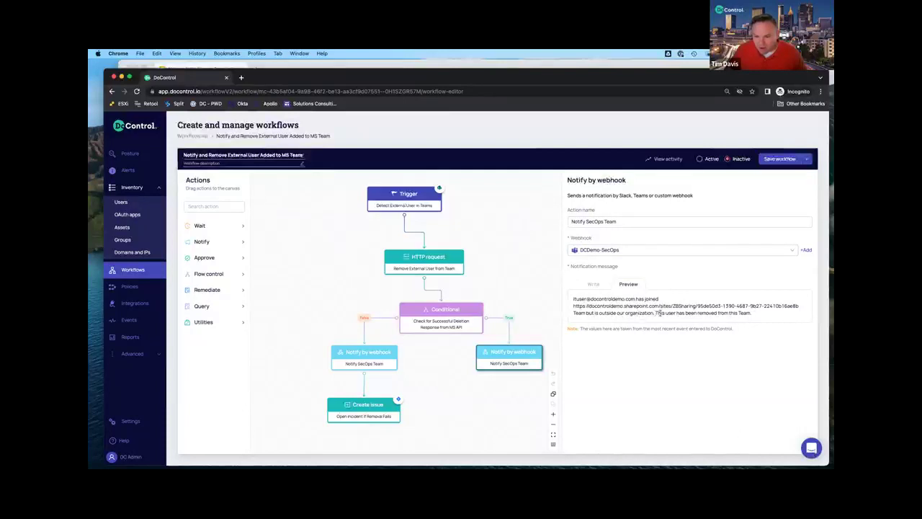
drag(656, 312, 752, 313)
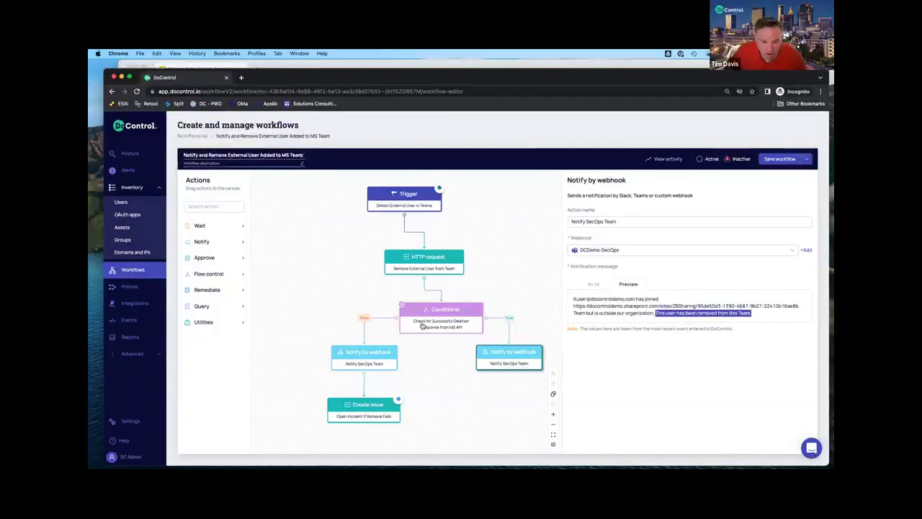
- Preview the False-branch SecOps notification, highlight its sentence that the user has NOT been removed, and inspect the Create issue action
click(371, 357)
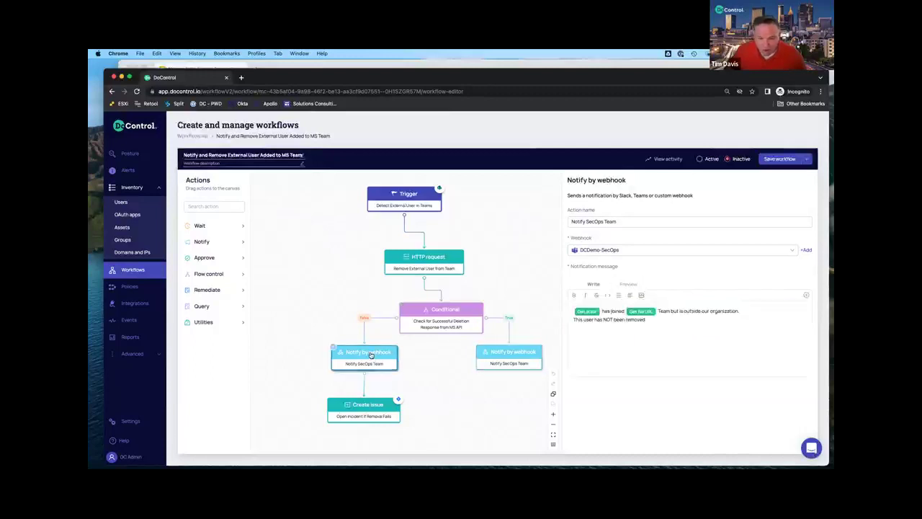
click(627, 284)
drag(574, 327, 647, 327)
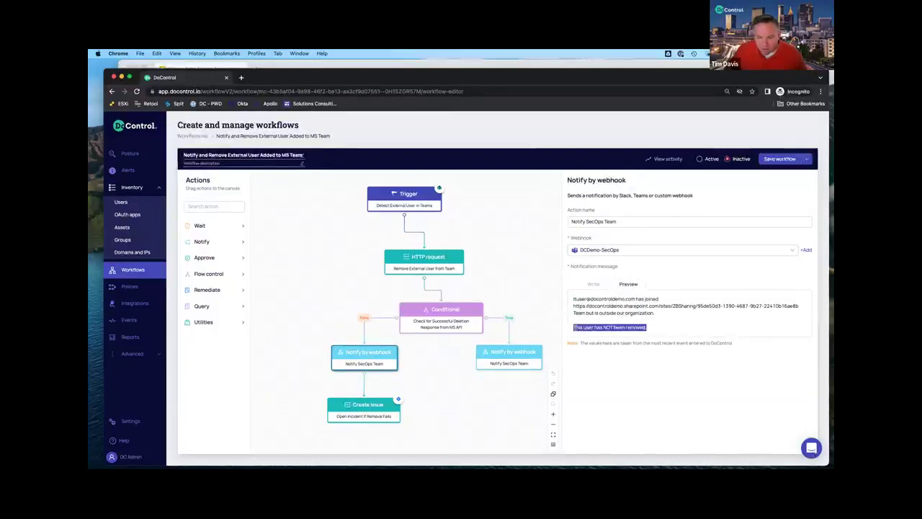
click(364, 409)
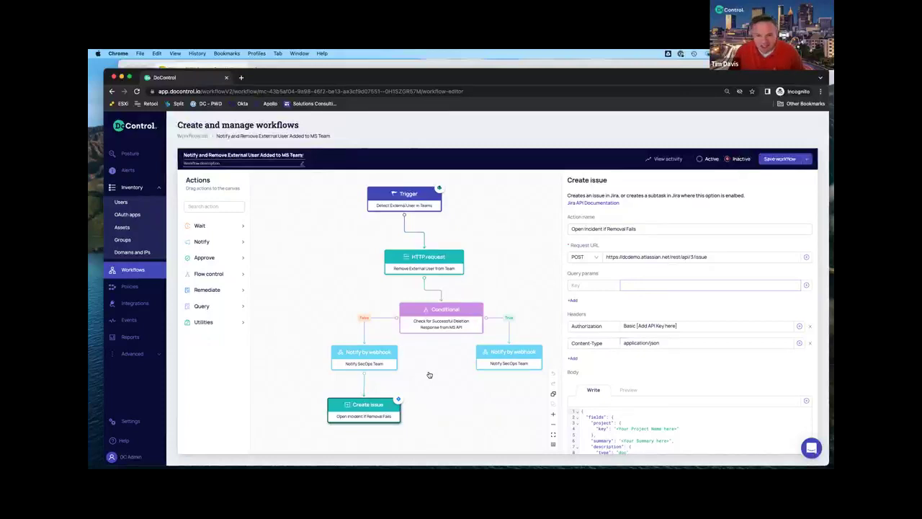
- Add another And condition to the Detect External User in Teams trigger below the Teams condition, leaving its comparison value empty
click(407, 206)
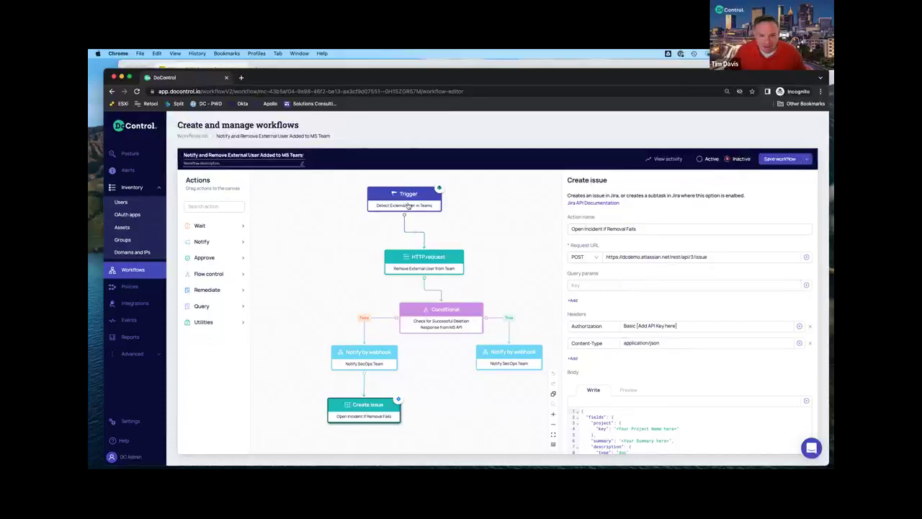
click(572, 312)
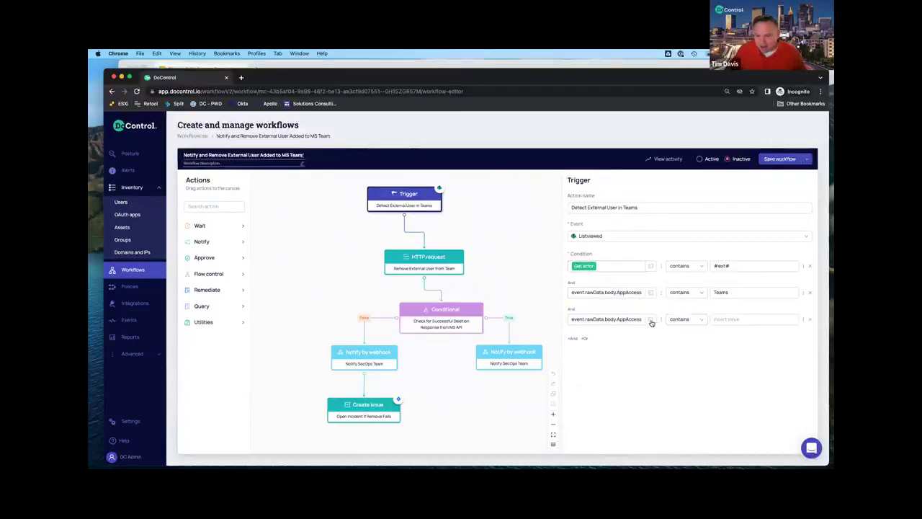
click(739, 319)
click(804, 319)
click(714, 356)
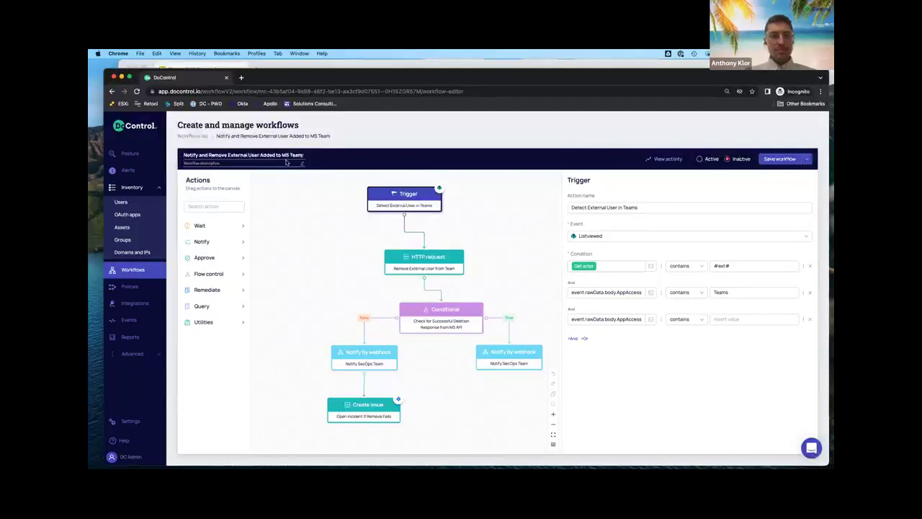
- Switch to the Microsoft Webinar presentation in Google Slides and show the OAuth Application Control slide
click(319, 65)
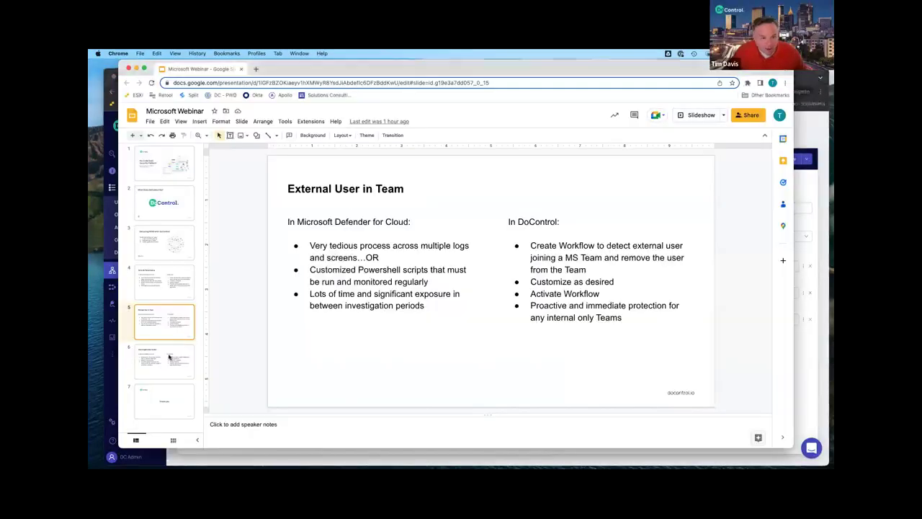
key(Down)
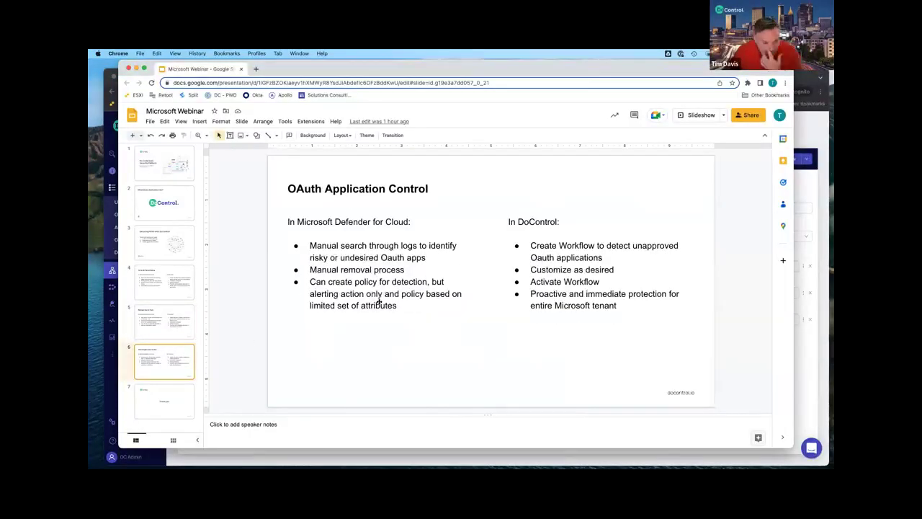
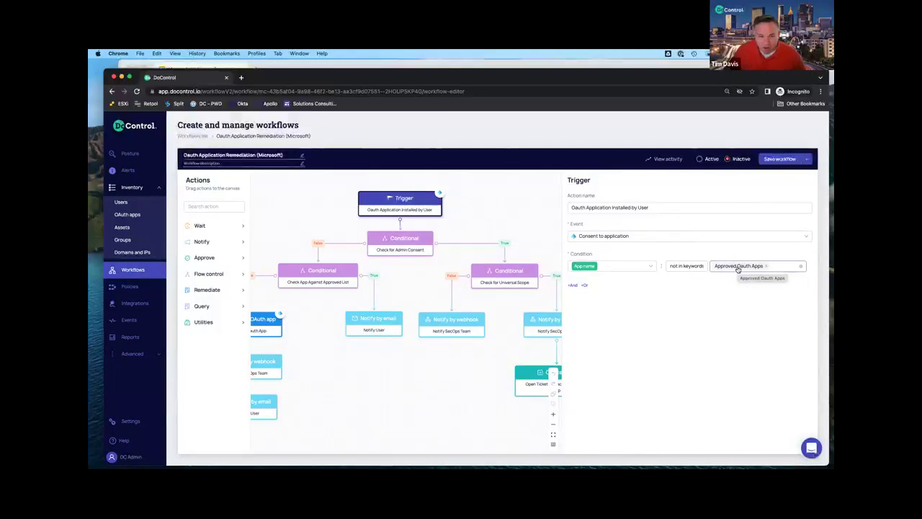
- Examine the Check for Admin Consent and Check for Universal Scope conditions in the Oauth Application Remediation (Microsoft) workflow
click(553, 423)
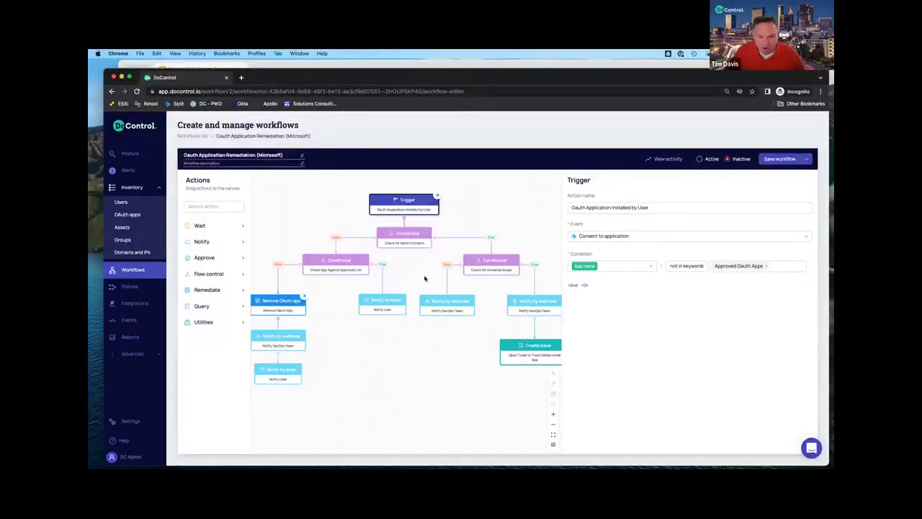
click(408, 238)
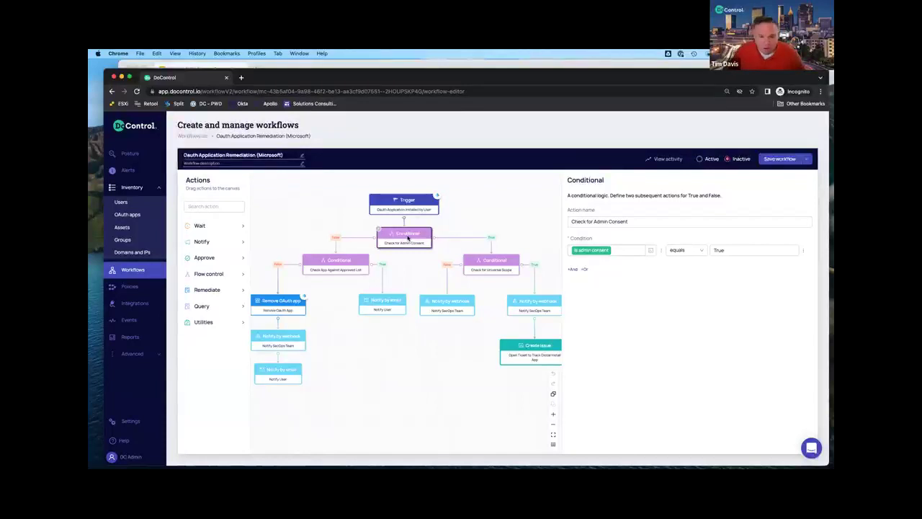
click(492, 263)
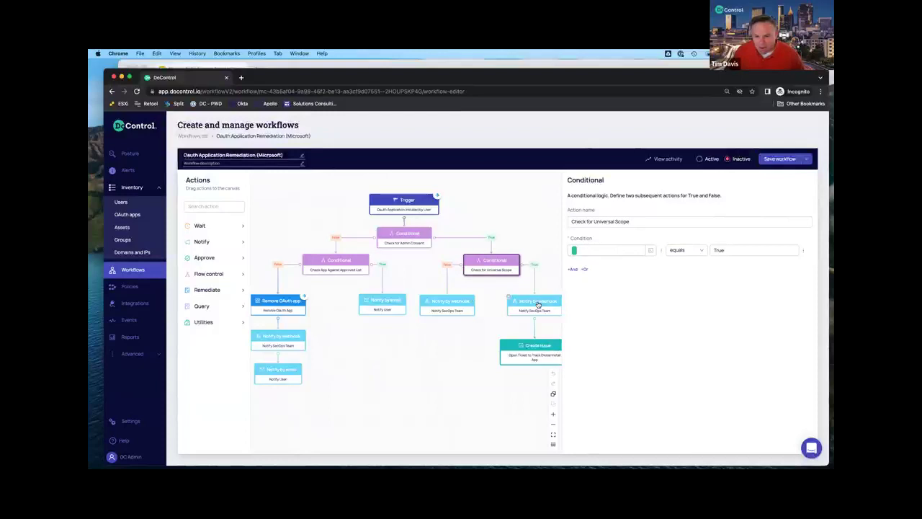
- Review the Jira ticket action for globally installed apps and the SecOps notification messages on both universal-scope branches
click(537, 343)
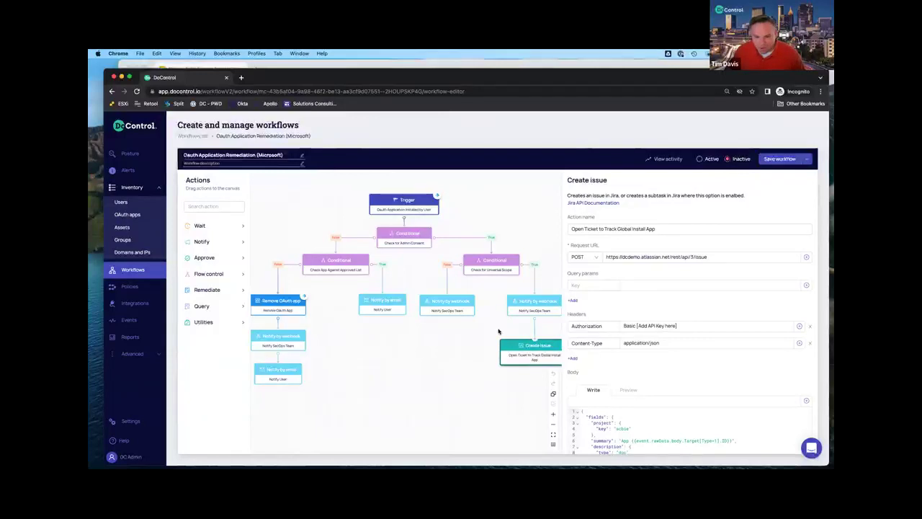
click(533, 307)
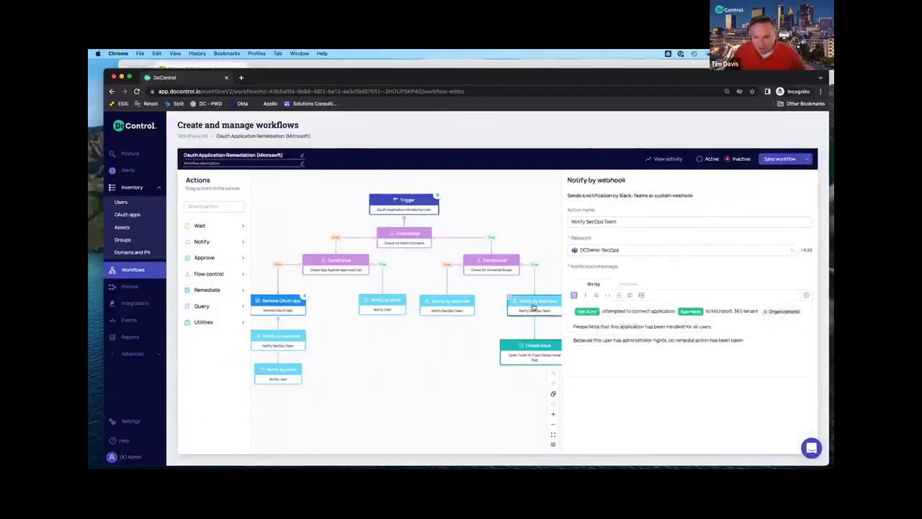
click(627, 283)
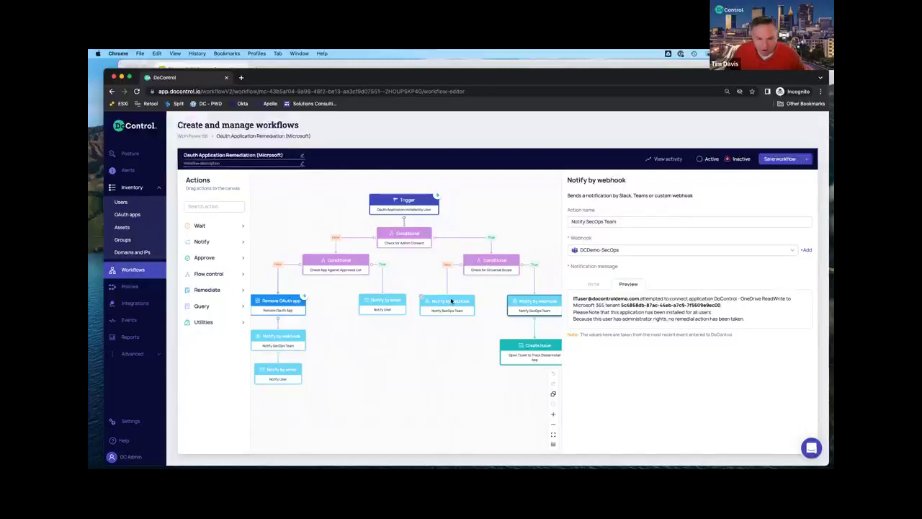
click(451, 301)
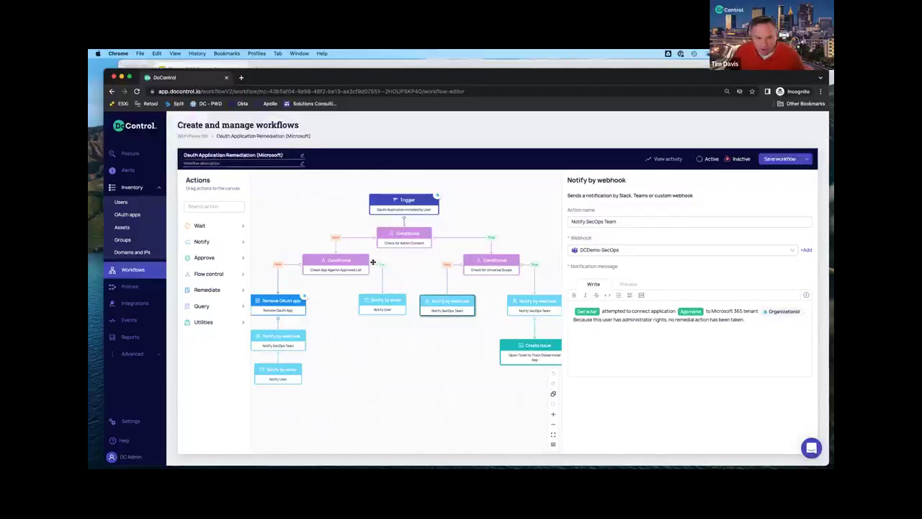
- Examine the Check App Against Approved List condition and preview the email sent to users of approved applications
click(340, 261)
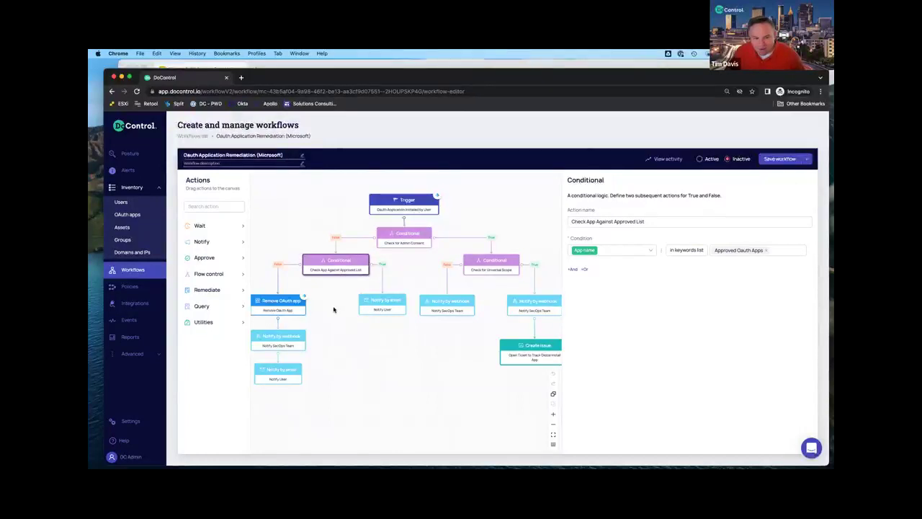
drag(334, 310, 347, 301)
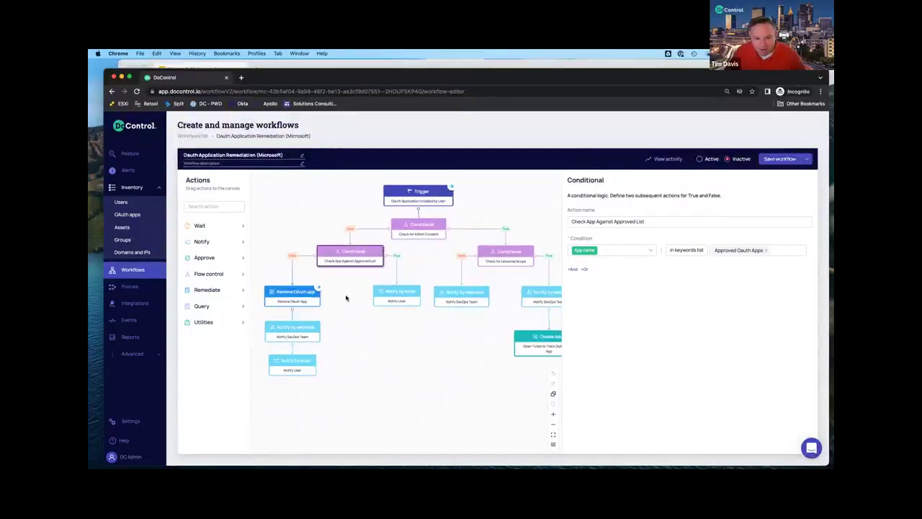
click(403, 296)
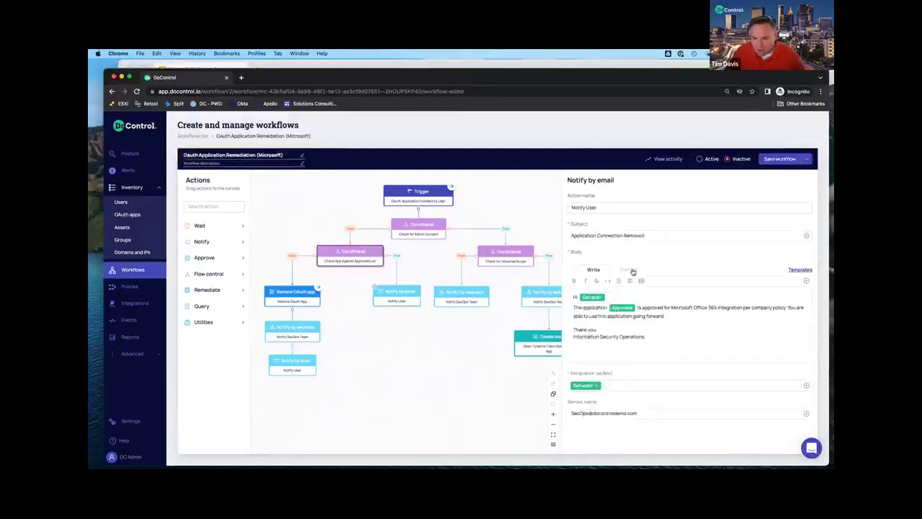
click(629, 271)
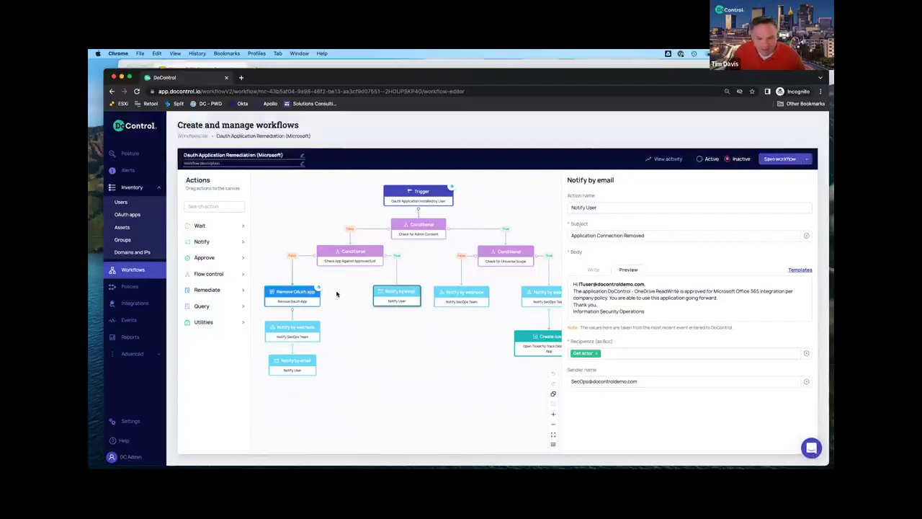
- Inspect the Remove OAuth App action for unapproved applications and preview the SecOps webhook notification that follows it
drag(337, 294, 337, 285)
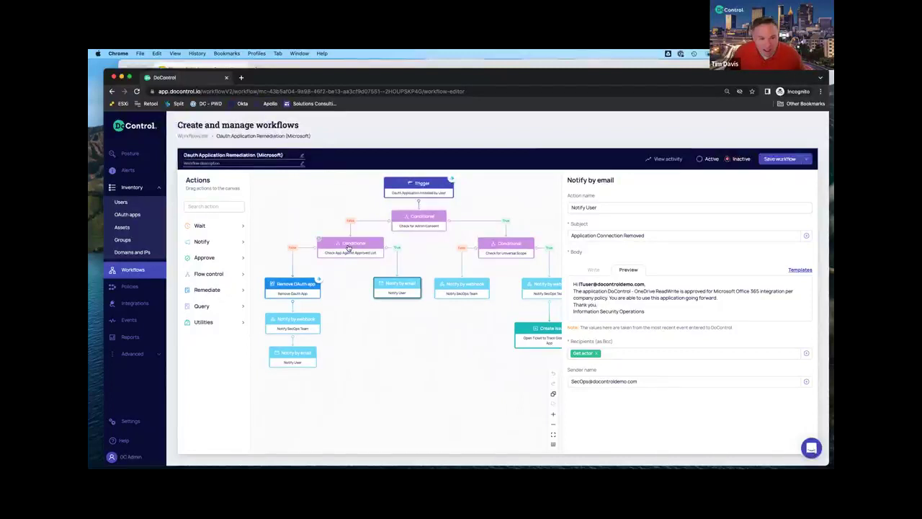
click(298, 286)
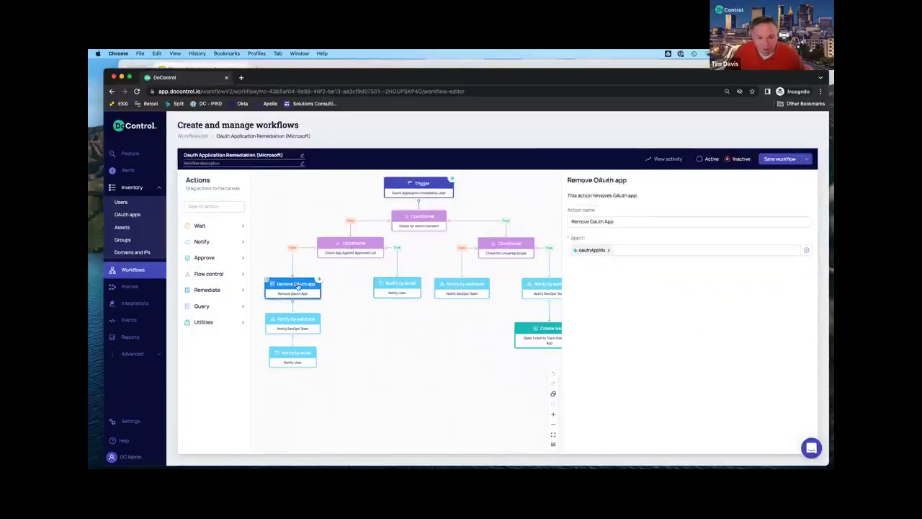
click(294, 322)
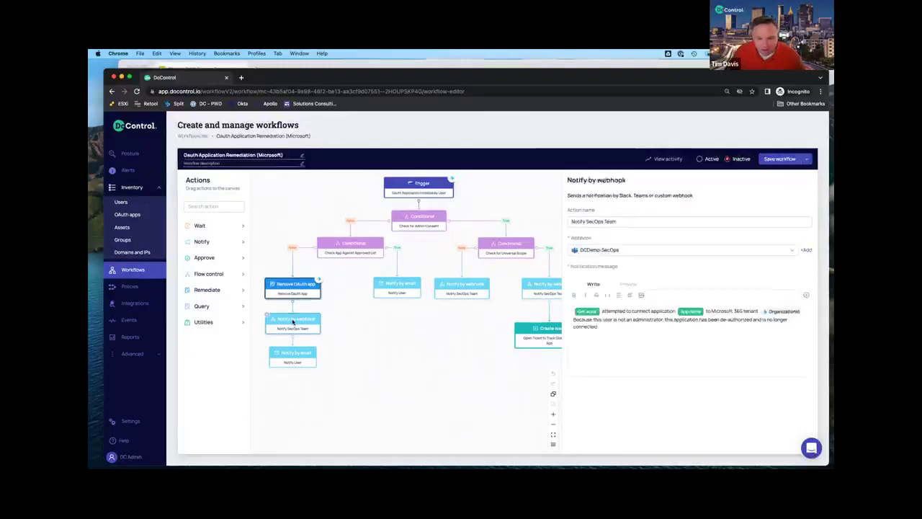
click(629, 284)
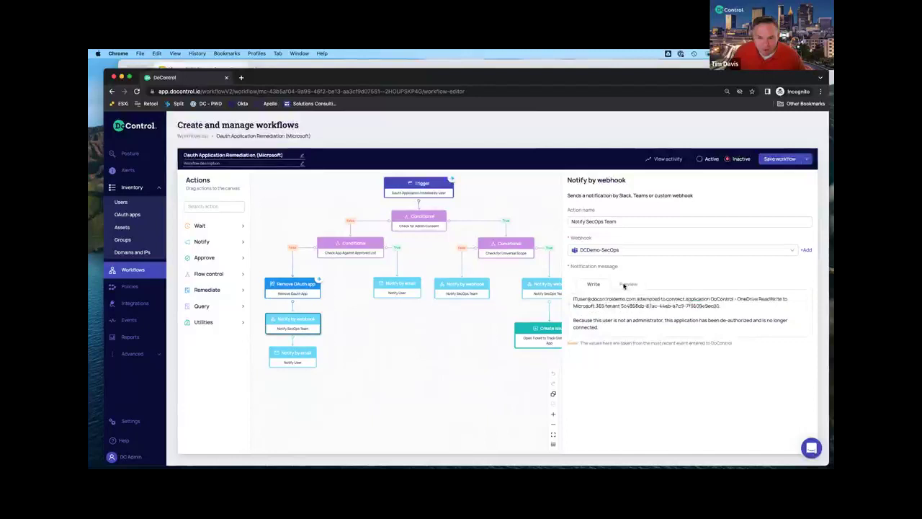
- Preview the Notify User email about the disconnected application and highlight the sentence on opening an IT help desk ticket
click(298, 354)
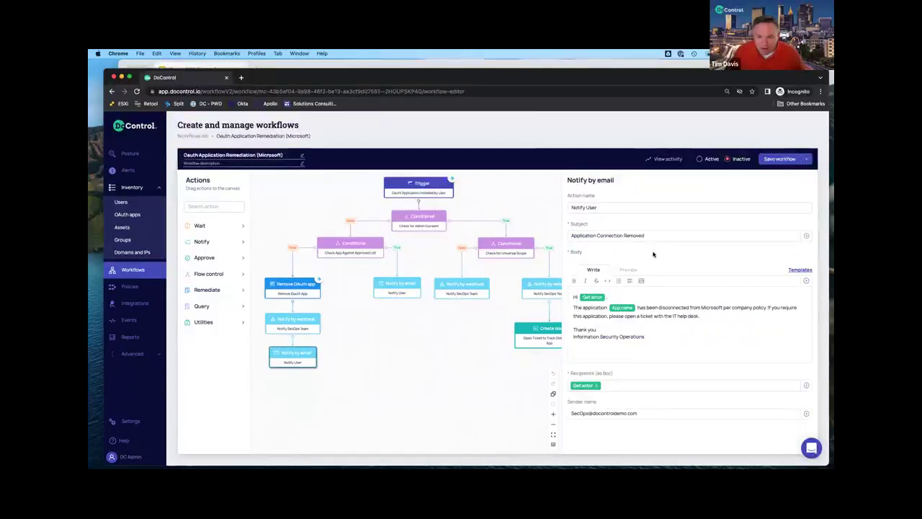
click(633, 269)
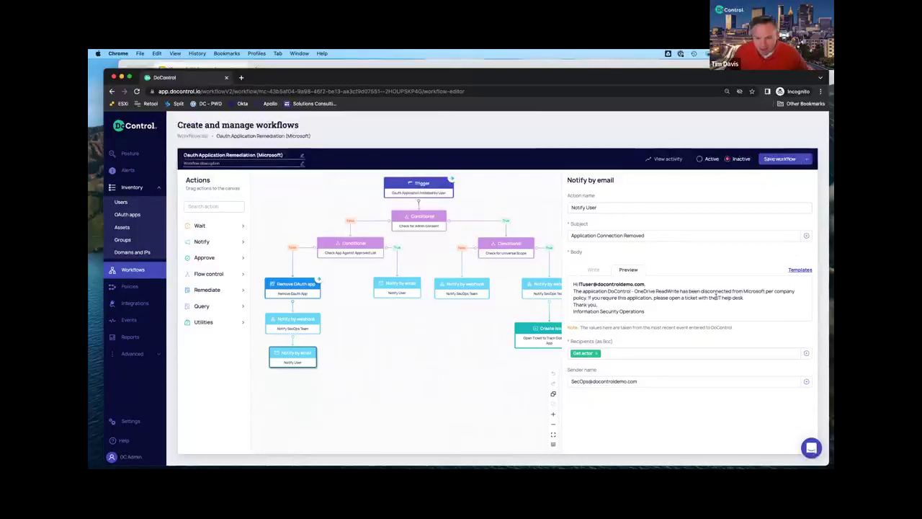
drag(588, 297, 744, 300)
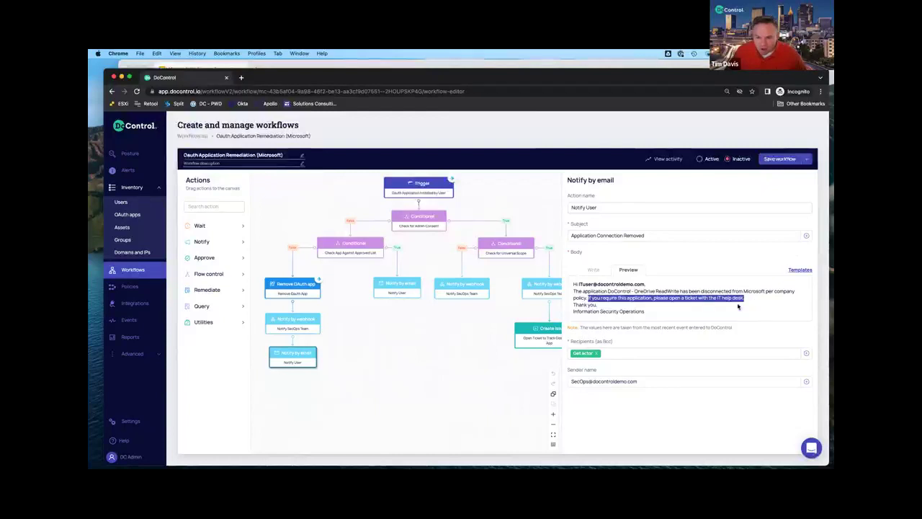